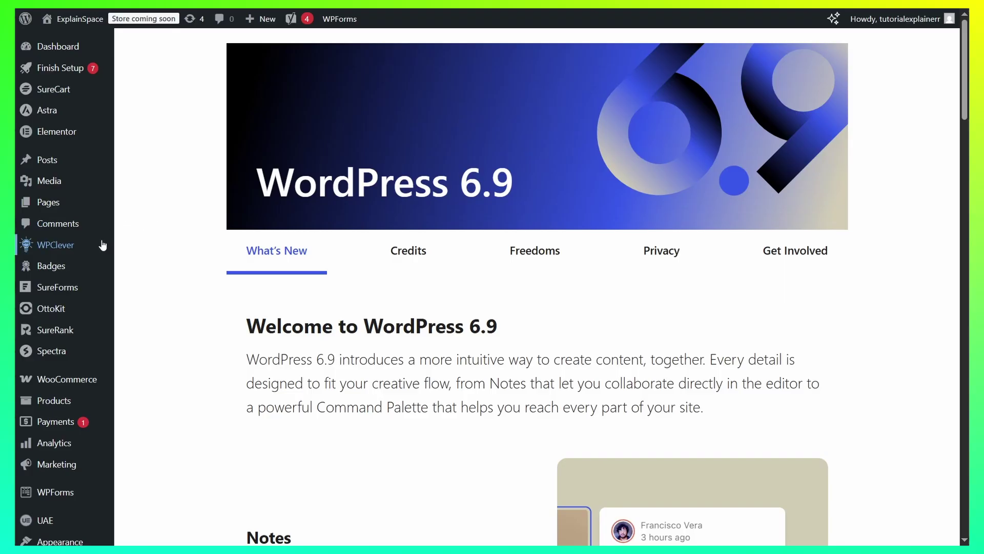
Search the WordPress plugin directory for "mailchimp for", then install and activate the Mailchimp for WooCommerce plugin
{"action": "scroll", "coordinate": [102, 246], "scroll_direction": "down", "scroll_amount": 4}
{"action": "mouse_move", "coordinate": [73, 415]}
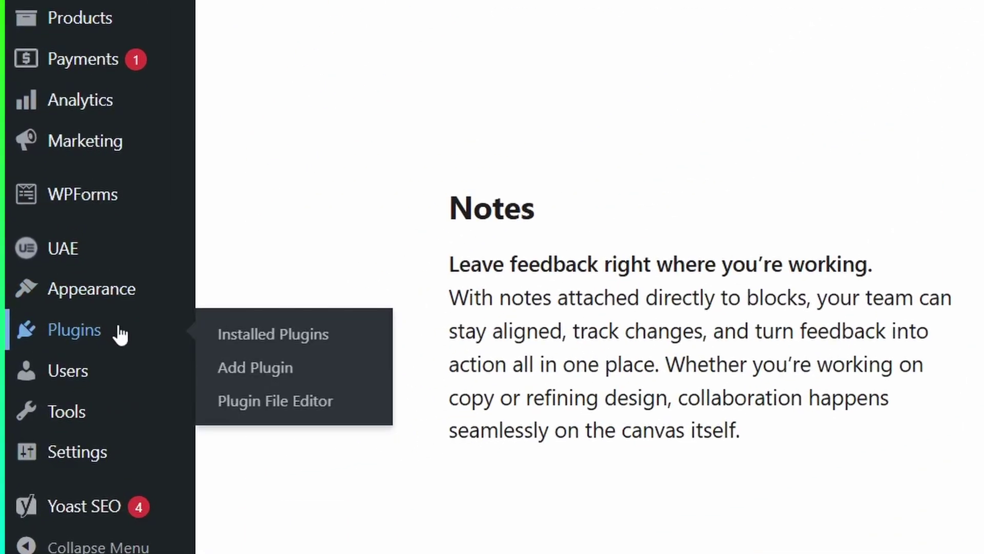
{"action": "left_click", "coordinate": [295, 379]}
{"action": "left_click", "coordinate": [769, 151]}
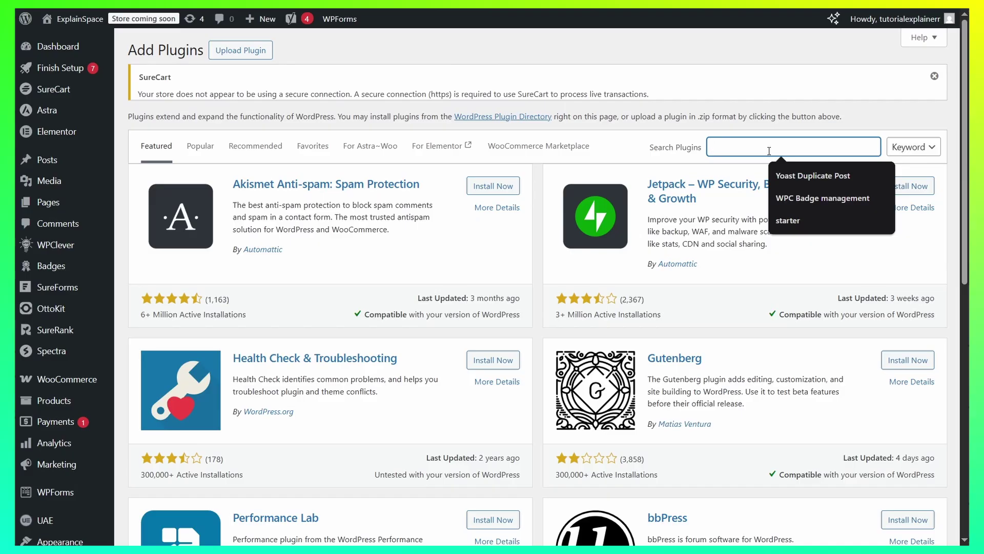
{"action": "type", "text": "Mailchimp"}
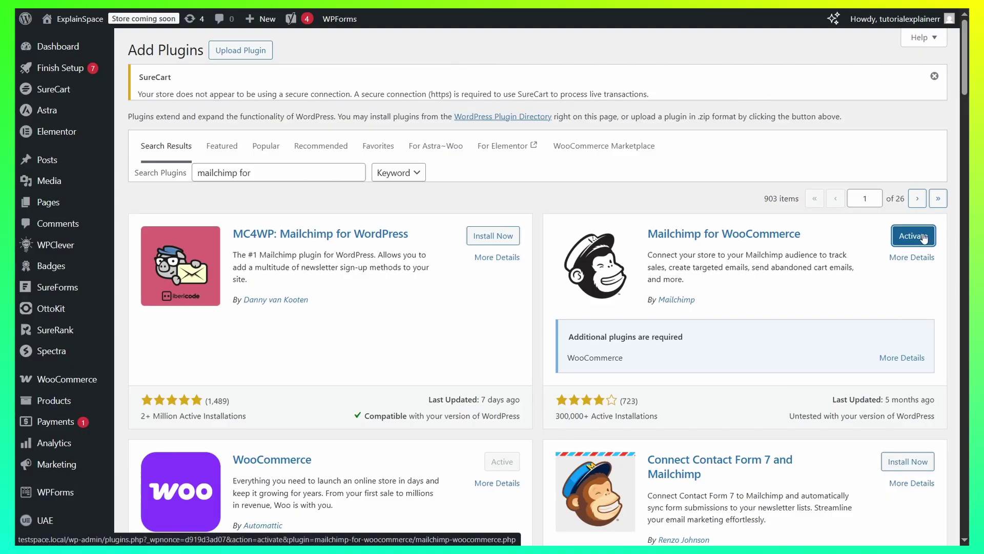
{"action": "left_click", "coordinate": [922, 236]}
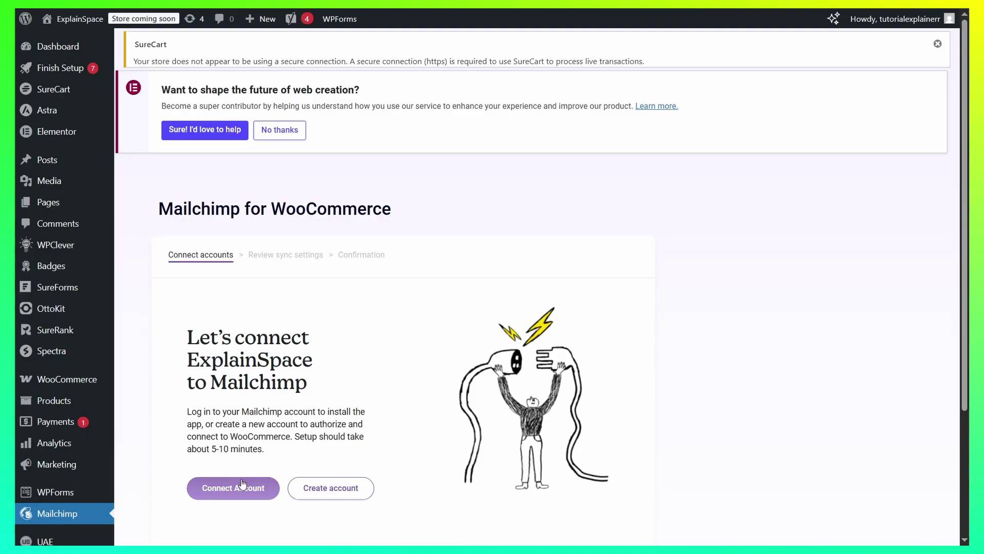
Connect the store to a Mailchimp account and allow Mailchimp for WooCommerce access to it
{"action": "scroll", "coordinate": [230, 485], "scroll_direction": "down", "scroll_amount": 1}
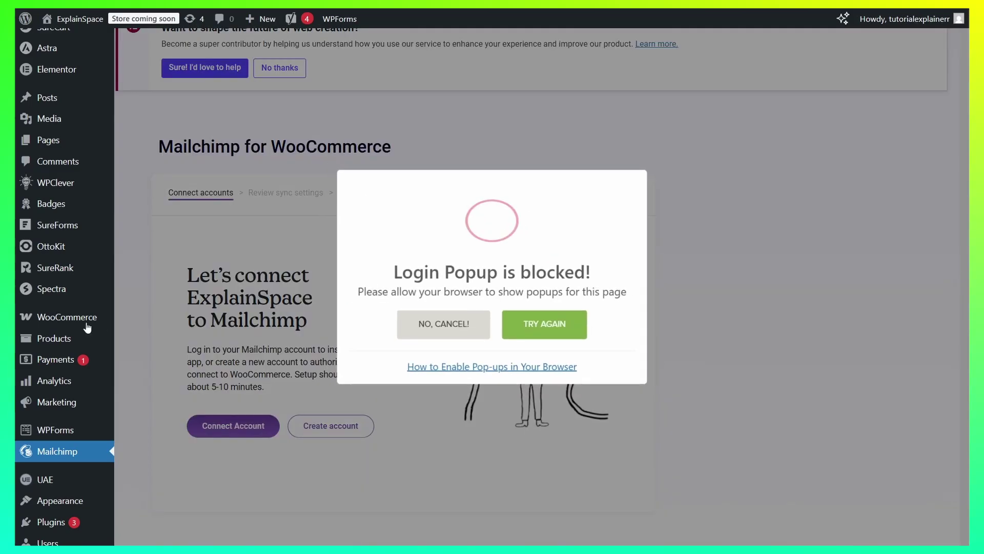
{"action": "mouse_move", "coordinate": [74, 322]}
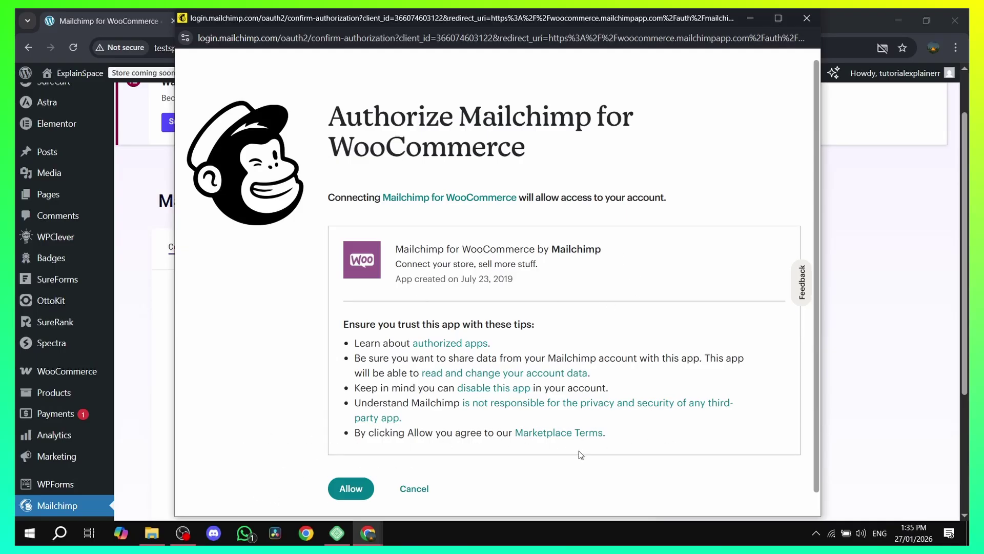
{"action": "left_click", "coordinate": [342, 491]}
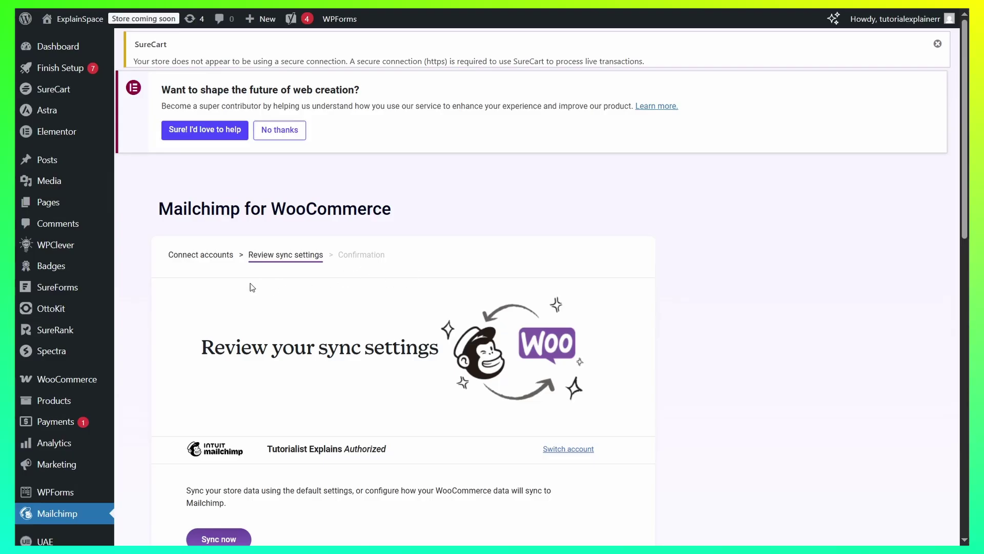
Start syncing the store data to Mailchimp and look over the plugin's overview
{"action": "scroll", "coordinate": [308, 324], "scroll_direction": "down", "scroll_amount": 4}
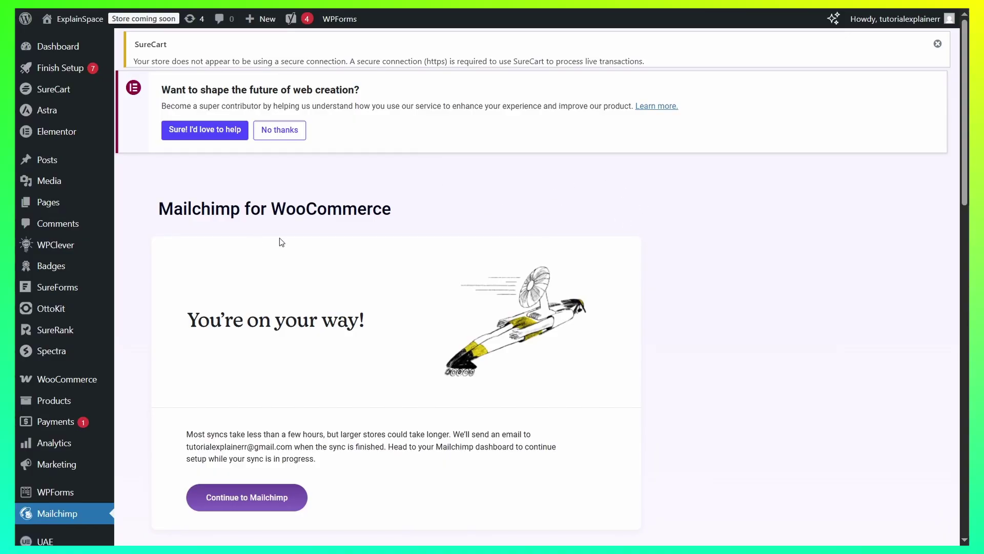
{"action": "scroll", "coordinate": [358, 376], "scroll_direction": "down", "scroll_amount": 4}
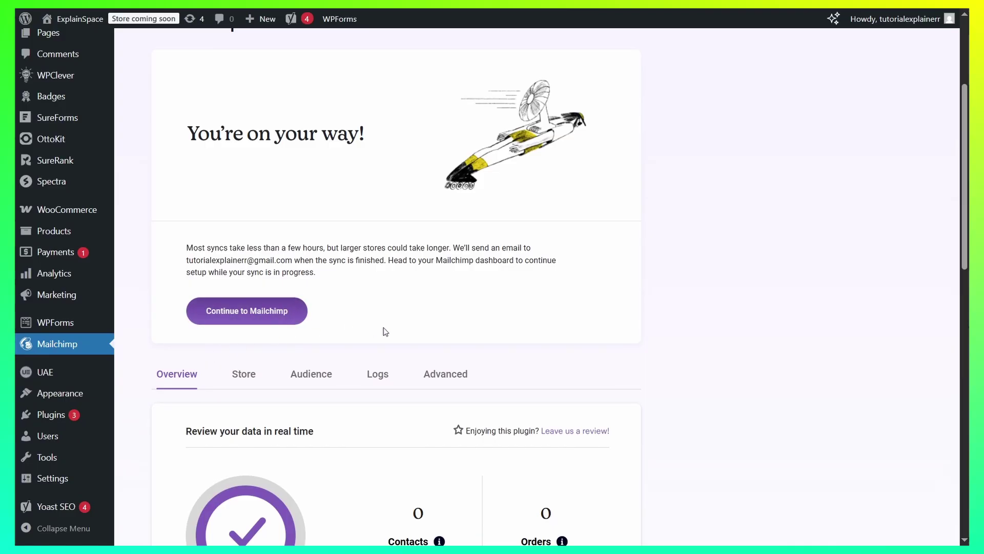
{"action": "scroll", "coordinate": [307, 338], "scroll_direction": "down", "scroll_amount": 9}
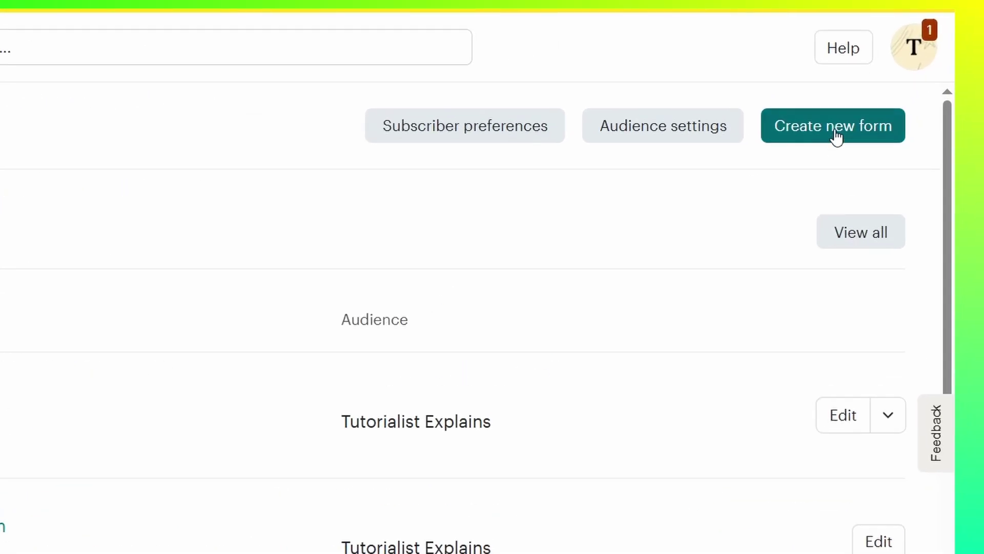
Switch to Mailchimp and create an embedded form named "Wordpress Form" for the Tutorialist Explains audience
{"action": "left_click", "coordinate": [836, 137]}
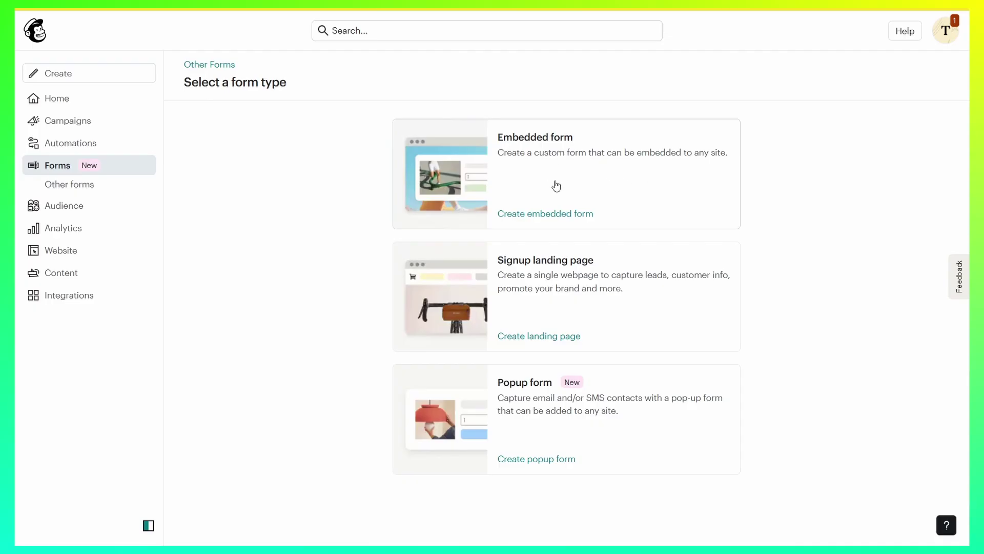
{"action": "left_click", "coordinate": [571, 191]}
{"action": "left_click", "coordinate": [561, 164]}
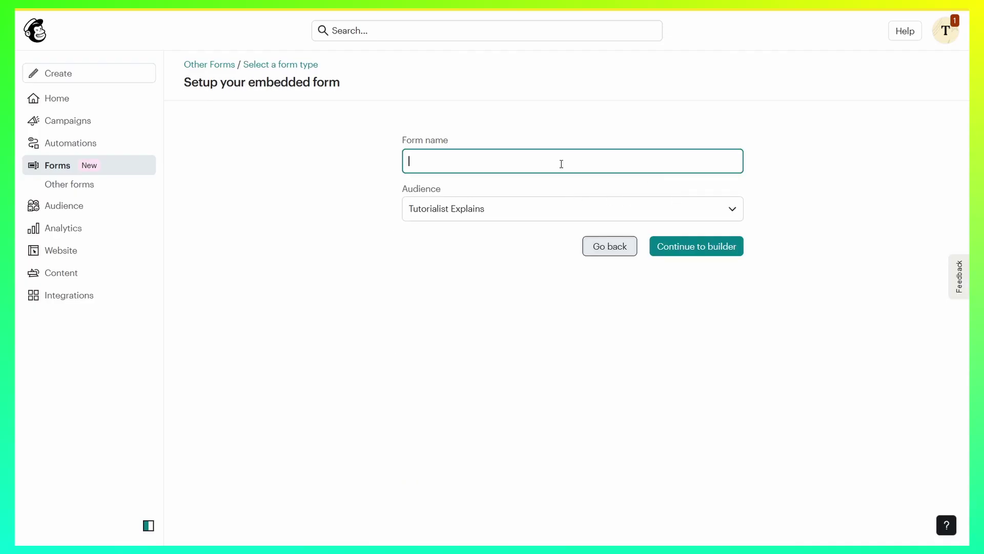
{"action": "type", "text": "Wordpress Form"}
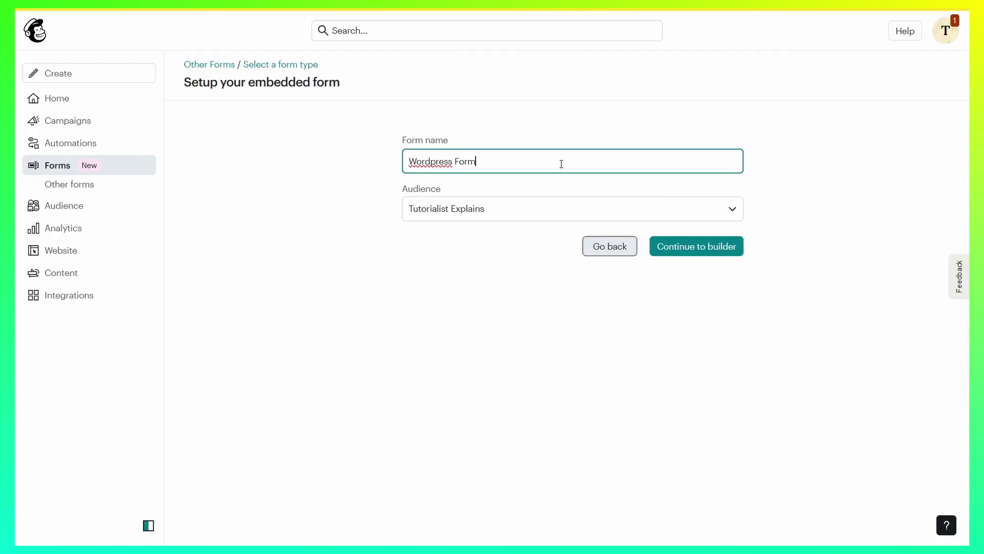
{"action": "left_click", "coordinate": [701, 248]}
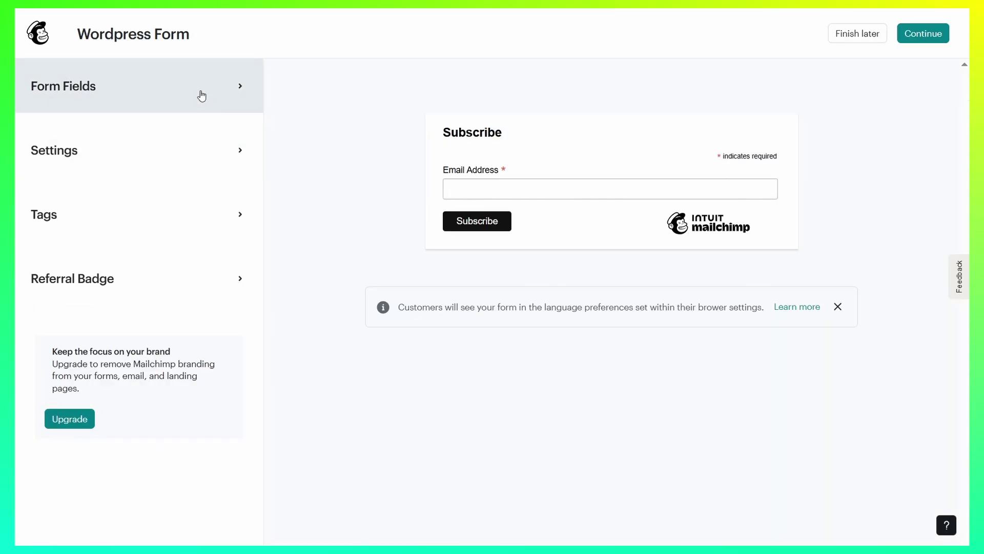
Enable the First name field on the signup form, finish the form and copy its embed code
{"action": "left_click", "coordinate": [202, 96]}
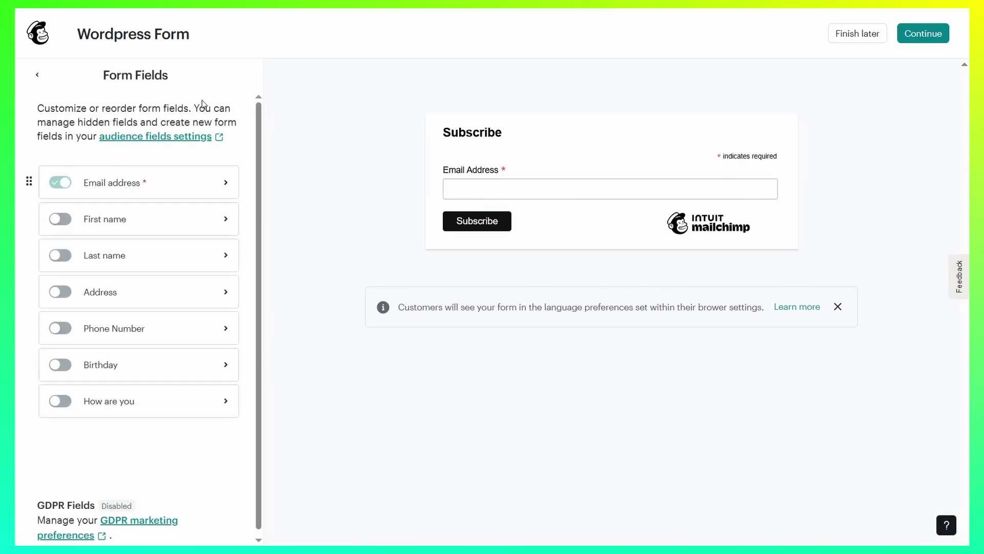
{"action": "left_click", "coordinate": [60, 220]}
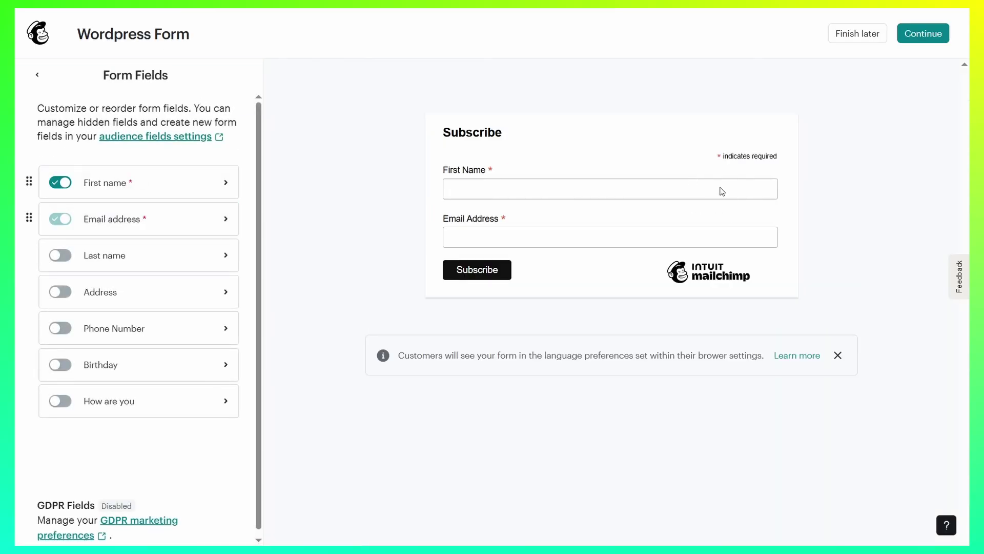
{"action": "left_click", "coordinate": [925, 34]}
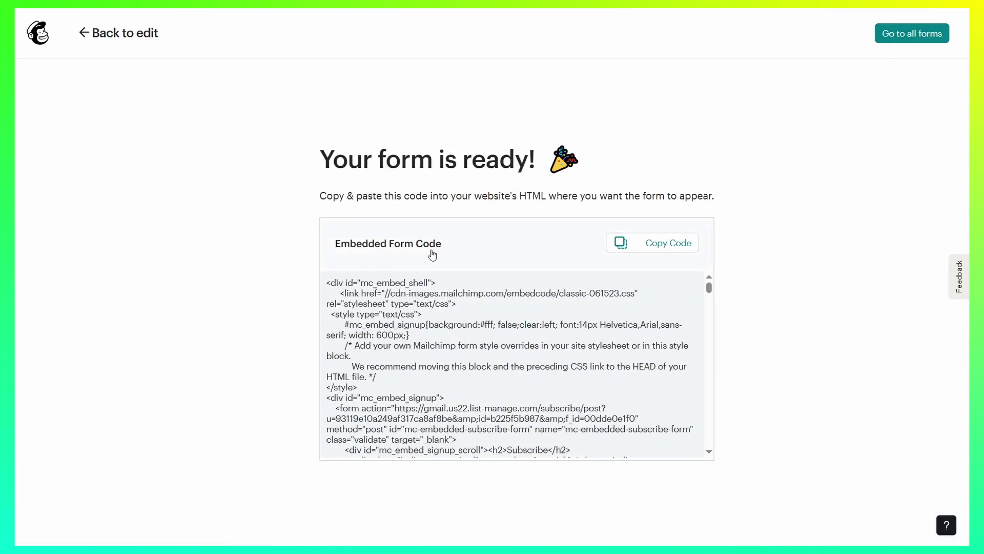
{"action": "left_click", "coordinate": [667, 247]}
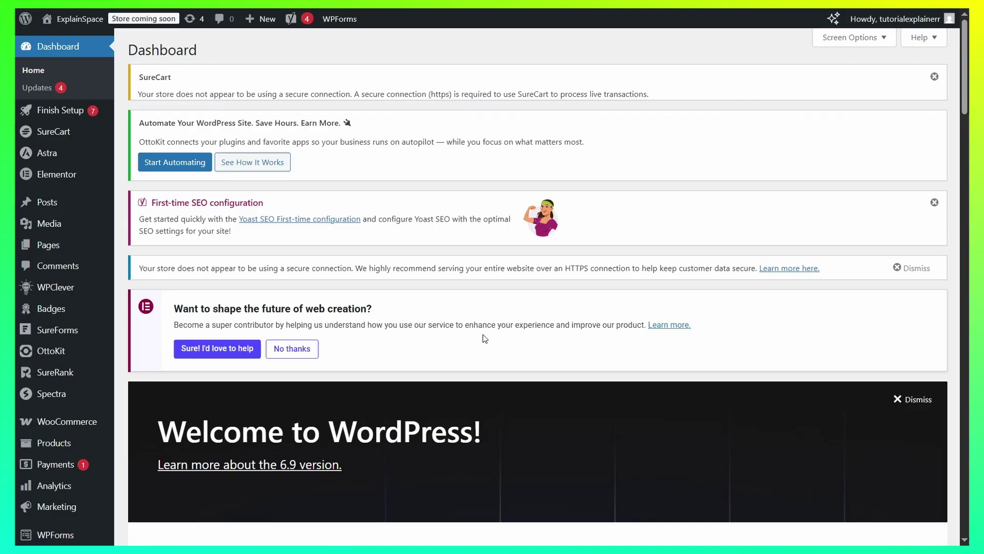
Return to WordPress and open the Home page for editing with Elementor
{"action": "mouse_move", "coordinate": [72, 245]}
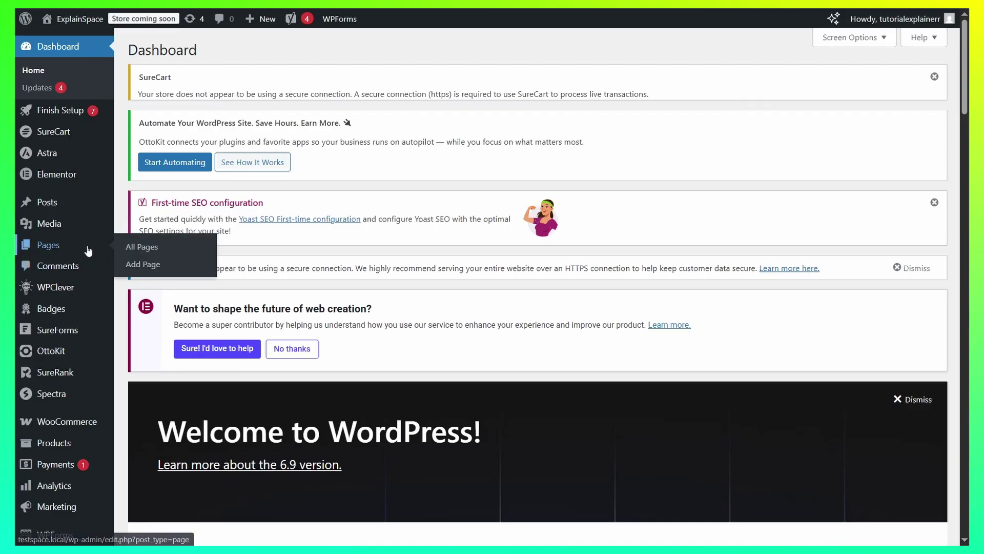
{"action": "left_click", "coordinate": [170, 252]}
{"action": "scroll", "coordinate": [285, 268], "scroll_direction": "down", "scroll_amount": 4}
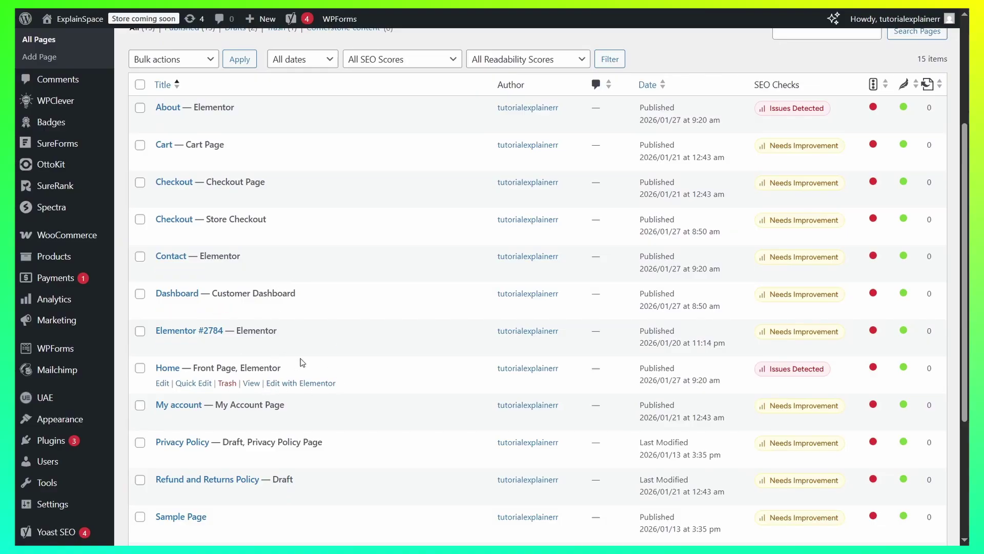
{"action": "left_click", "coordinate": [323, 385]}
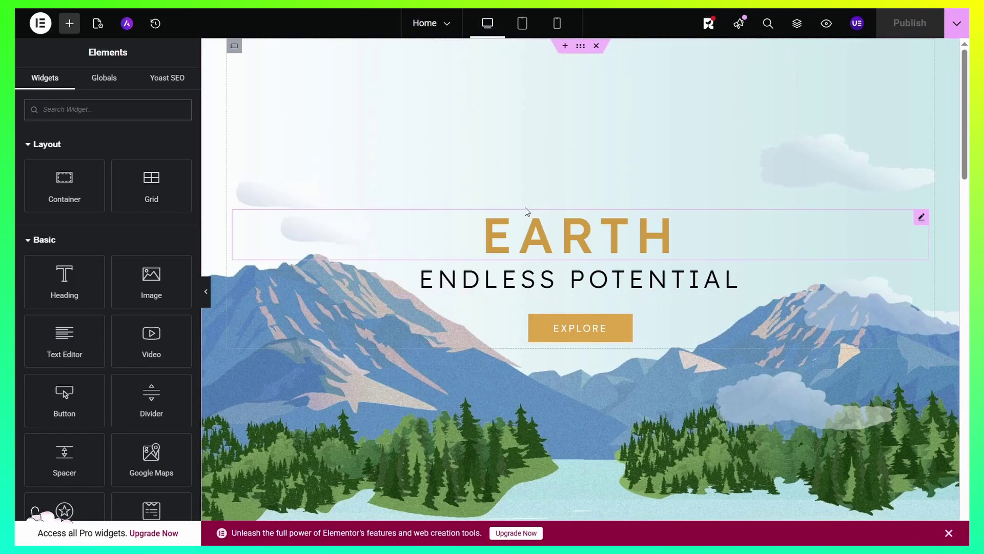
Add an HTML widget in a new section between the hero banner and the row of mountain images
{"action": "scroll", "coordinate": [661, 272], "scroll_direction": "down", "scroll_amount": 5}
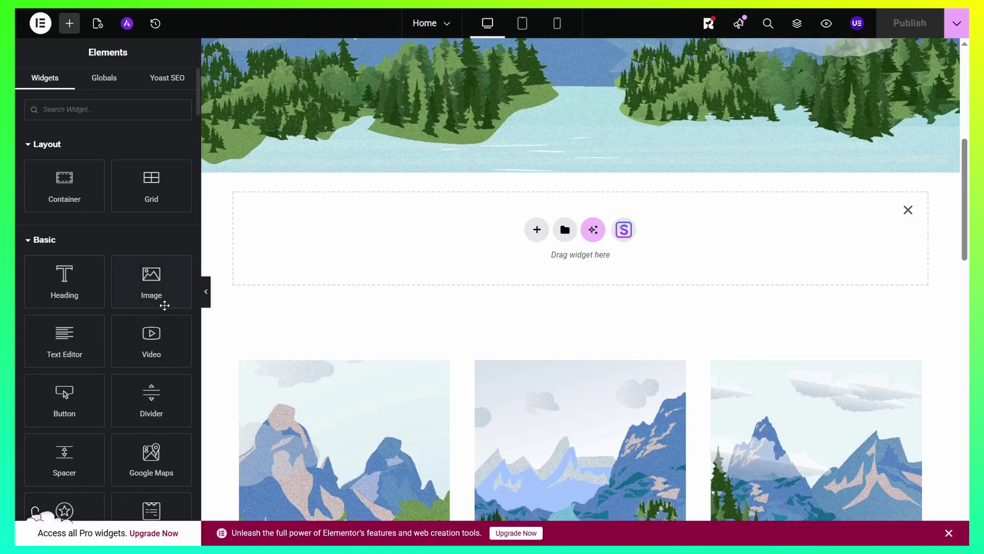
{"action": "scroll", "coordinate": [108, 337], "scroll_direction": "down", "scroll_amount": 5}
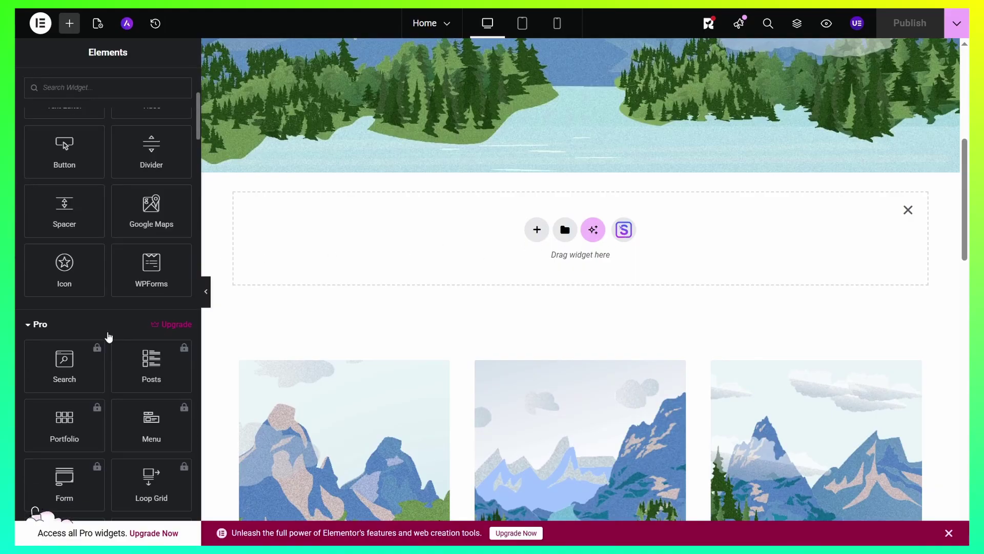
{"action": "scroll", "coordinate": [108, 337], "scroll_direction": "down", "scroll_amount": 20}
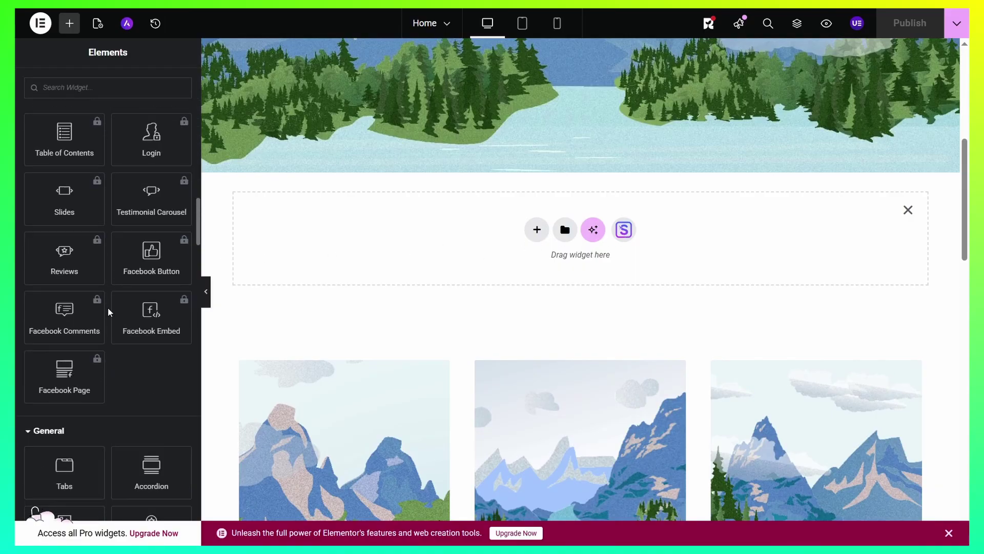
{"action": "scroll", "coordinate": [108, 311], "scroll_direction": "down", "scroll_amount": 7}
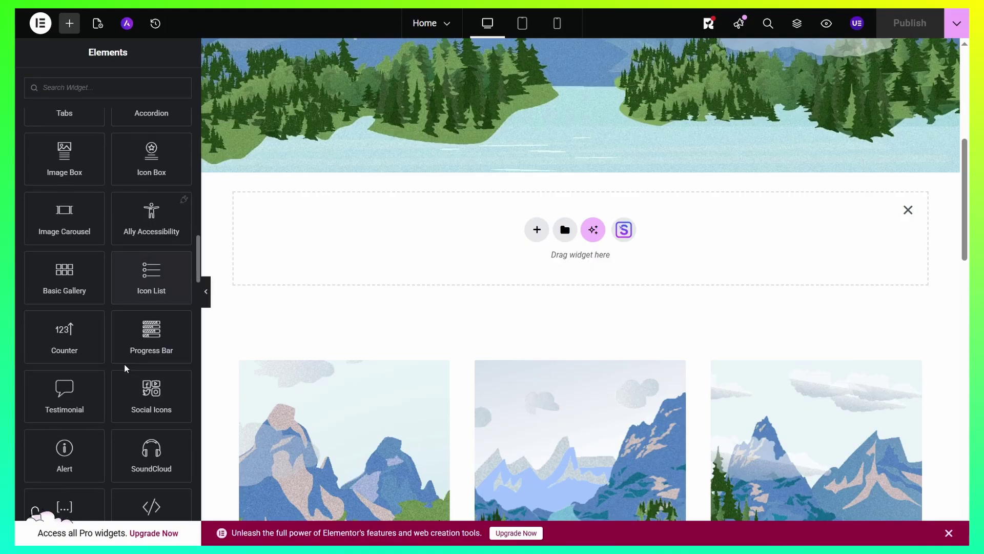
{"action": "scroll", "coordinate": [128, 377], "scroll_direction": "down", "scroll_amount": 3}
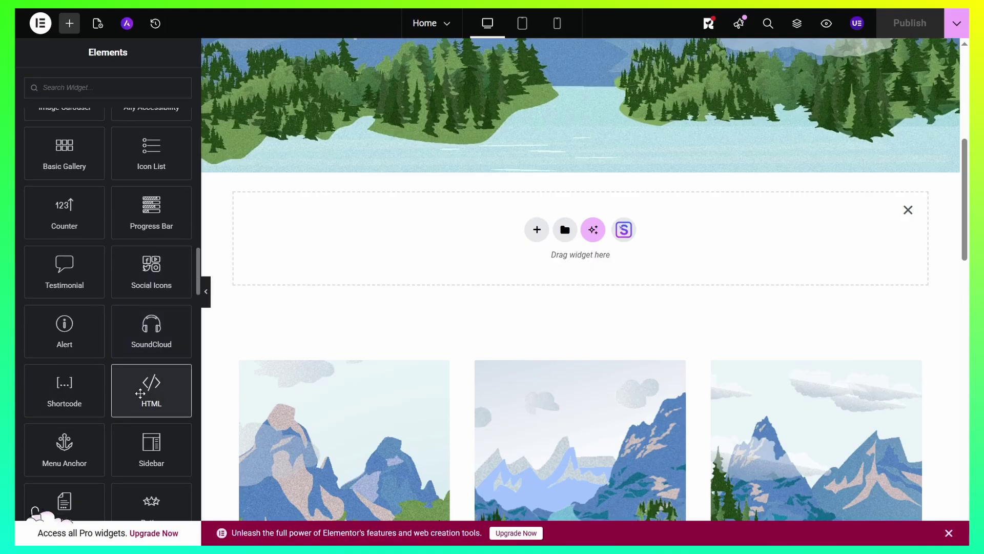
{"action": "left_click_drag", "start_coordinate": [140, 393], "coordinate": [510, 281]}
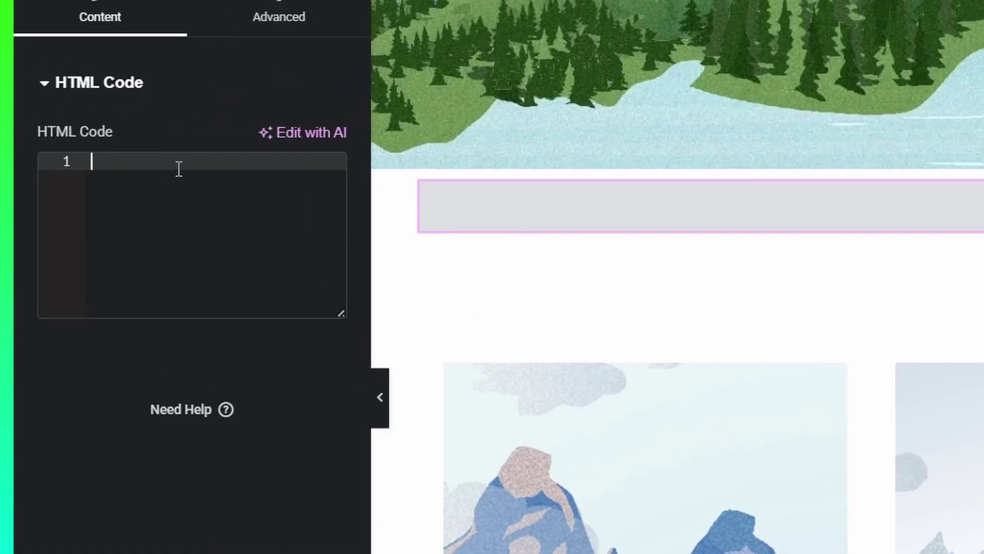
Insert the copied Mailchimp form code into the HTML widget and publish the page
{"action": "key", "text": "ctrl+v"}
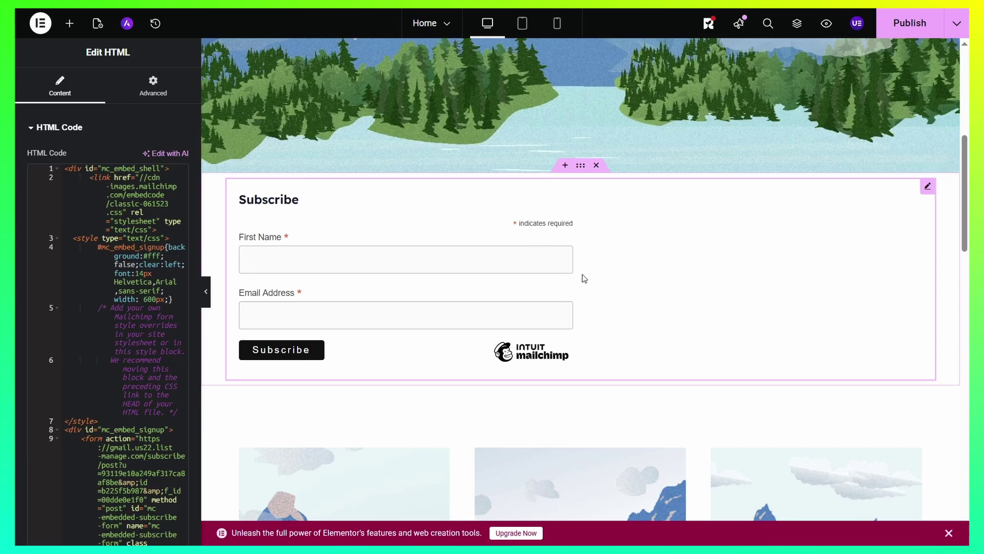
{"action": "left_click", "coordinate": [903, 30]}
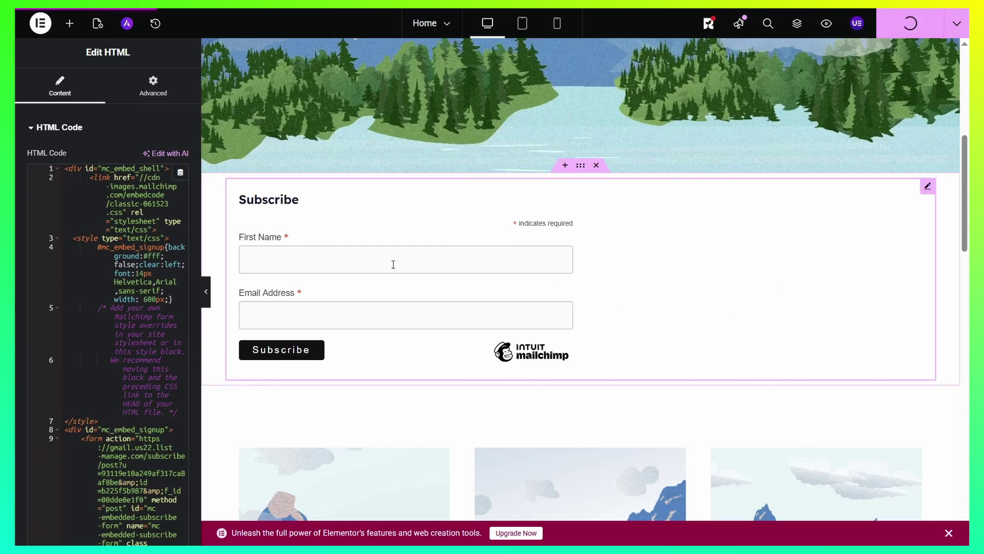